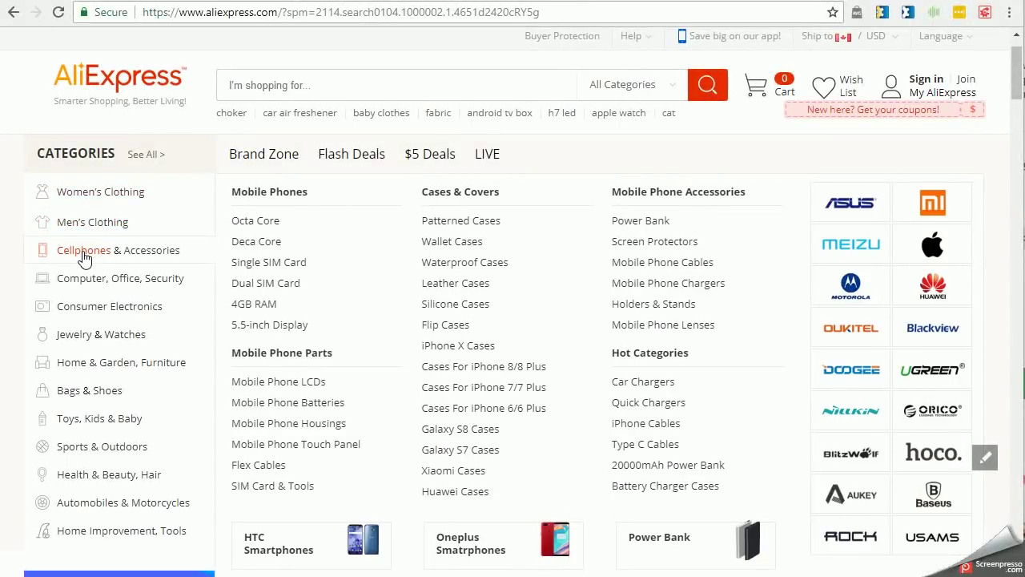
Open the Wall Stickers category under Home & Garden on AliExpress and browse its product listings
{"action": "mouse_move", "coordinate": [84, 285]}
{"action": "mouse_move", "coordinate": [86, 369]}
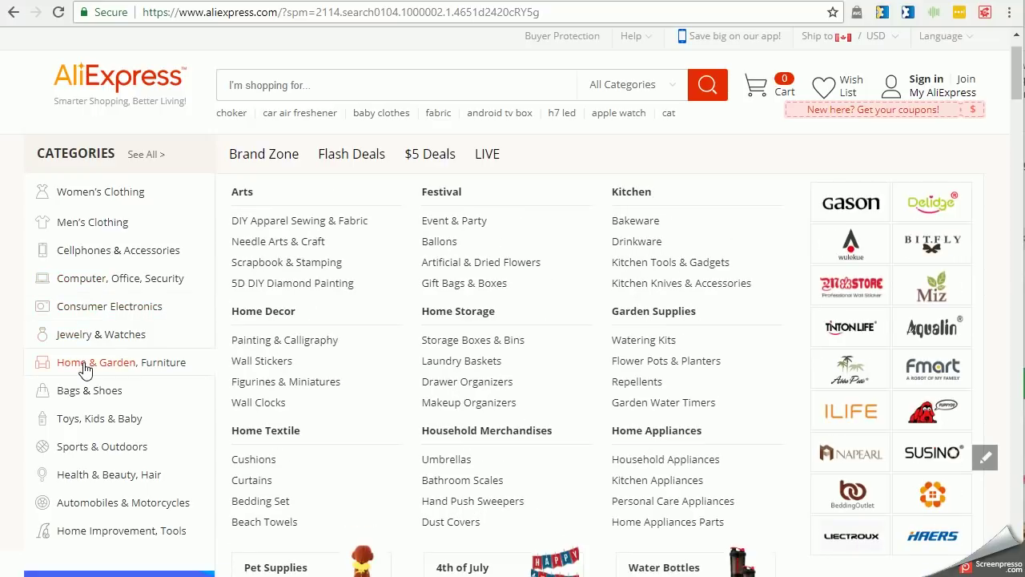
{"action": "left_click", "coordinate": [262, 361]}
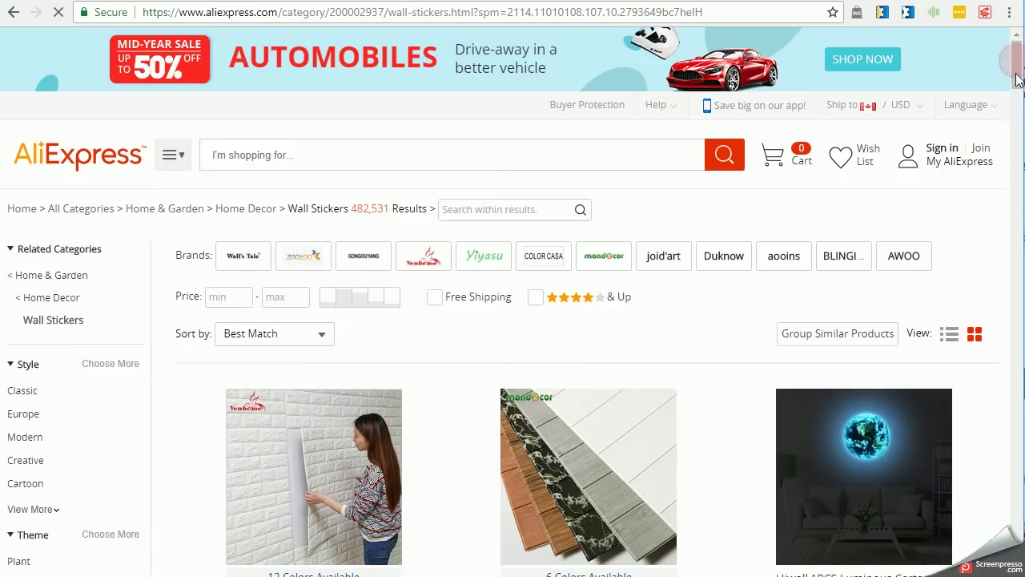
{"action": "scroll", "coordinate": [1019, 116], "scroll_direction": "down", "scroll_amount": 5}
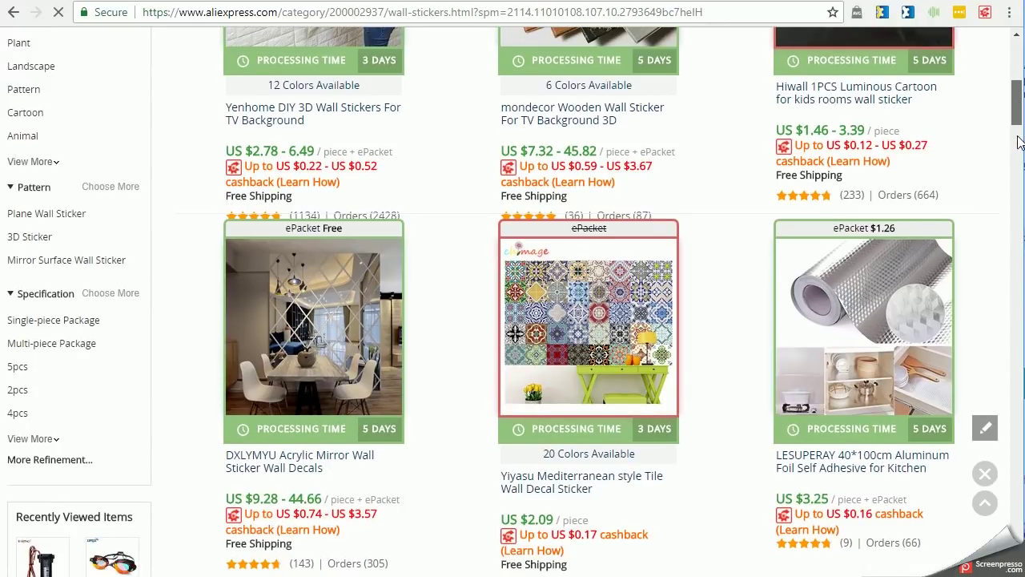
{"action": "scroll", "coordinate": [1019, 142], "scroll_direction": "down", "scroll_amount": 15}
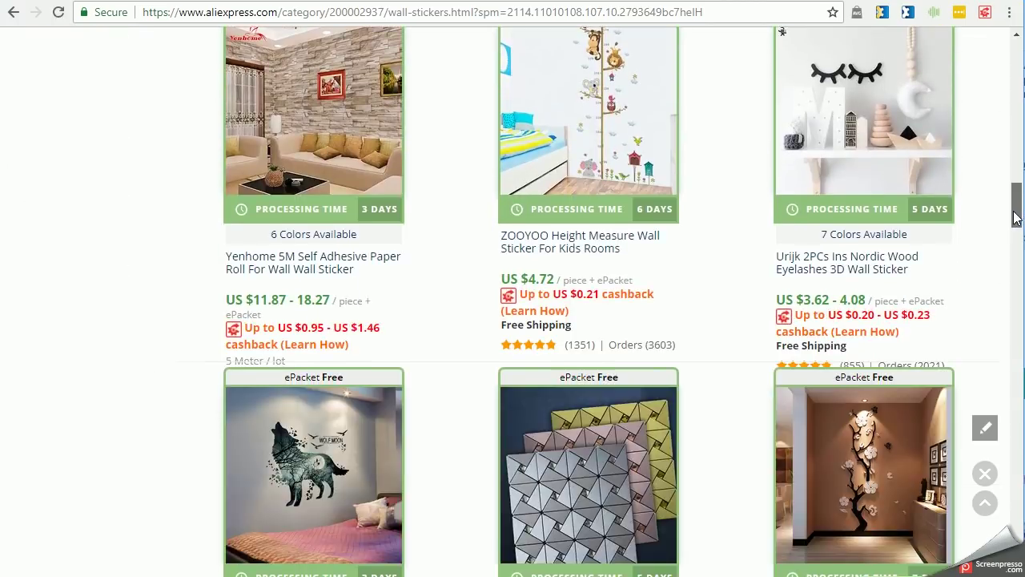
{"action": "scroll", "coordinate": [1017, 217], "scroll_direction": "down", "scroll_amount": 3}
Select the mark-up percentage of the extracted Wall Stickers results for editing
{"action": "left_click", "coordinate": [344, 199]}
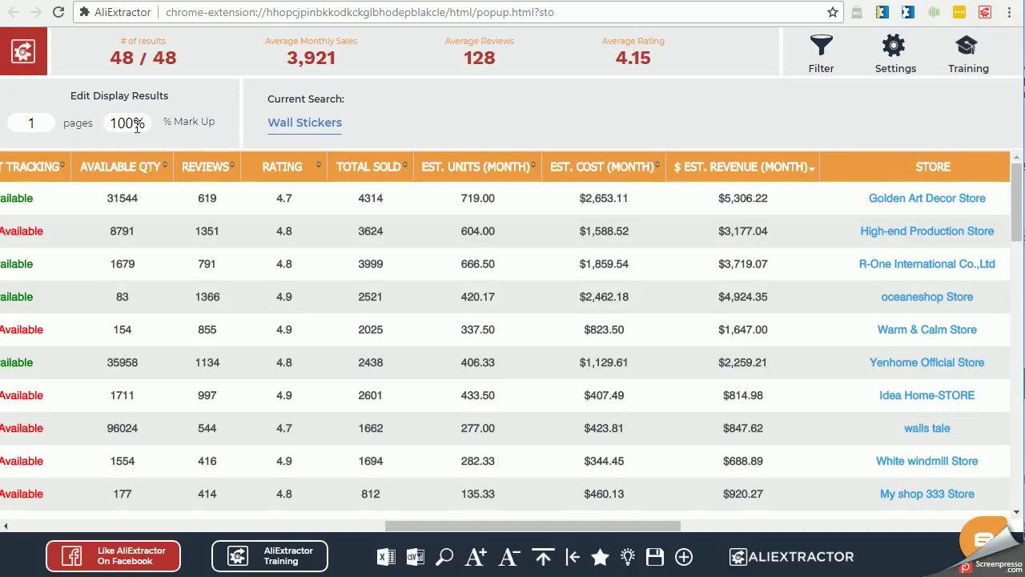
{"action": "left_click_drag", "start_coordinate": [116, 122], "coordinate": [128, 122]}
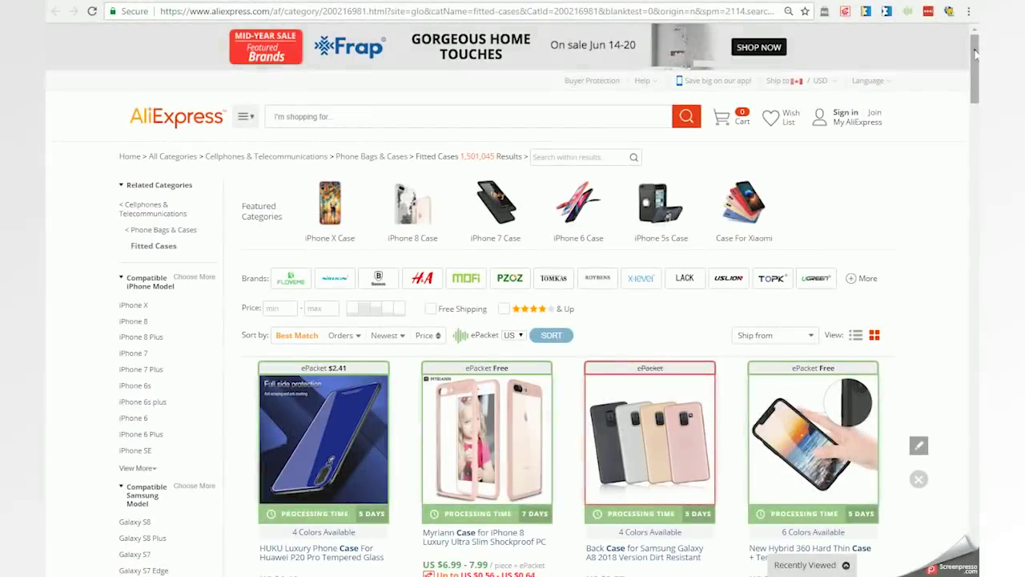
Look through the Fitted Cases category page on AliExpress and extract its products with AliExtractor
{"action": "scroll", "coordinate": [976, 117], "scroll_direction": "down", "scroll_amount": 5}
{"action": "scroll", "coordinate": [976, 117], "scroll_direction": "down", "scroll_amount": 3}
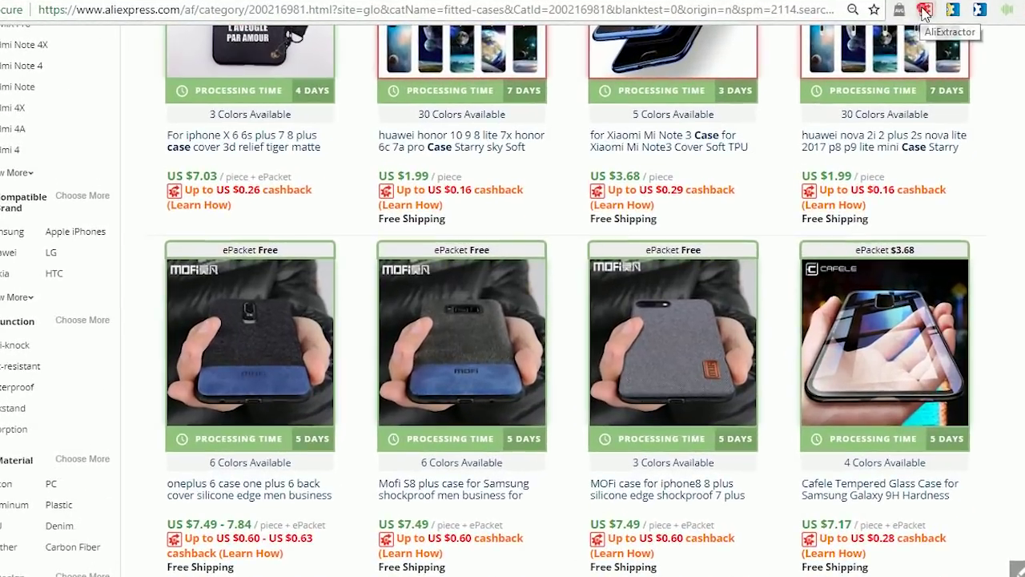
{"action": "left_click", "coordinate": [845, 11]}
Review the extracted Fitted Cases products, including their cost, estimated revenue, store and shipping data
{"action": "scroll", "coordinate": [976, 208], "scroll_direction": "down", "scroll_amount": 3}
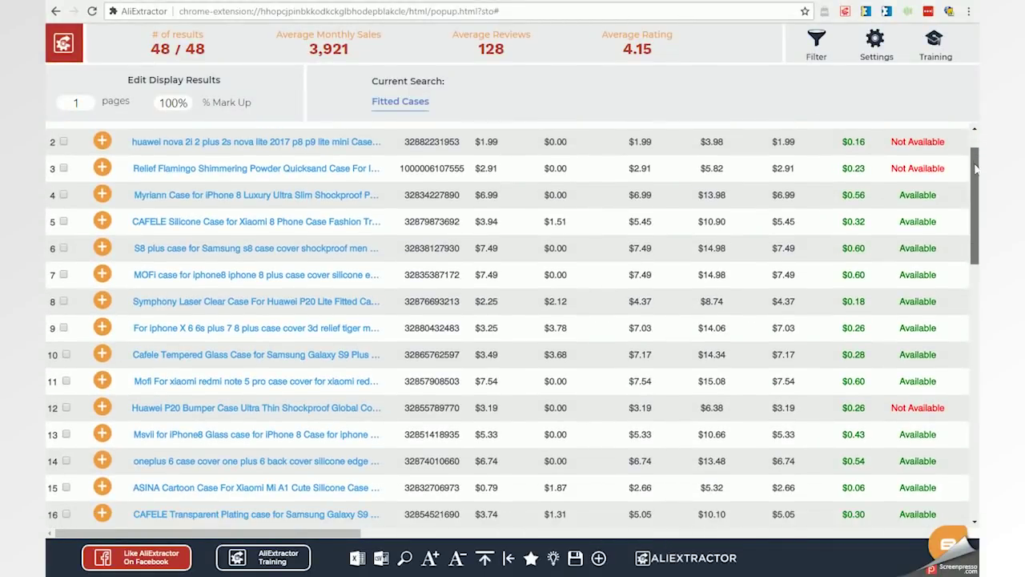
{"action": "scroll", "coordinate": [977, 208], "scroll_direction": "down", "scroll_amount": 3}
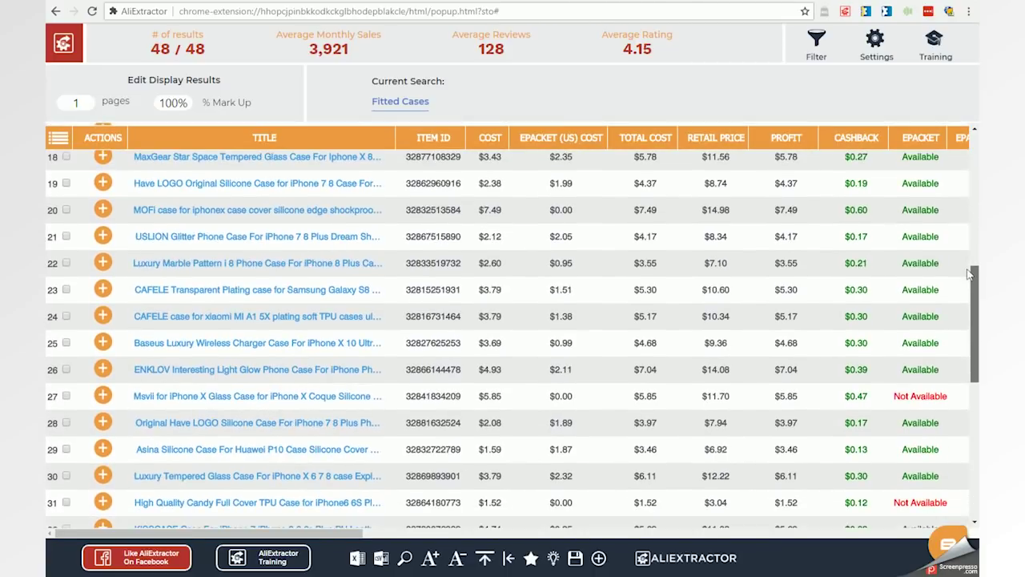
{"action": "scroll", "coordinate": [963, 183], "scroll_direction": "up", "scroll_amount": 2}
{"action": "scroll", "coordinate": [963, 183], "scroll_direction": "up", "scroll_amount": 5}
{"action": "left_click_drag", "start_coordinate": [85, 532], "coordinate": [507, 543]}
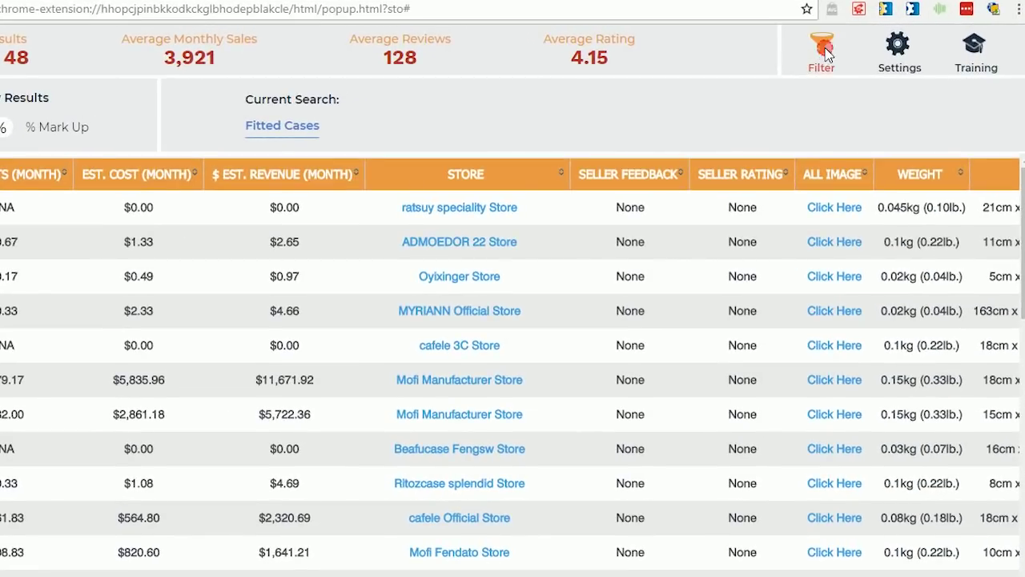
Turn on the column filters, setting estimated monthly revenue to >5000 and default shipping to epacket
{"action": "left_click", "coordinate": [816, 41]}
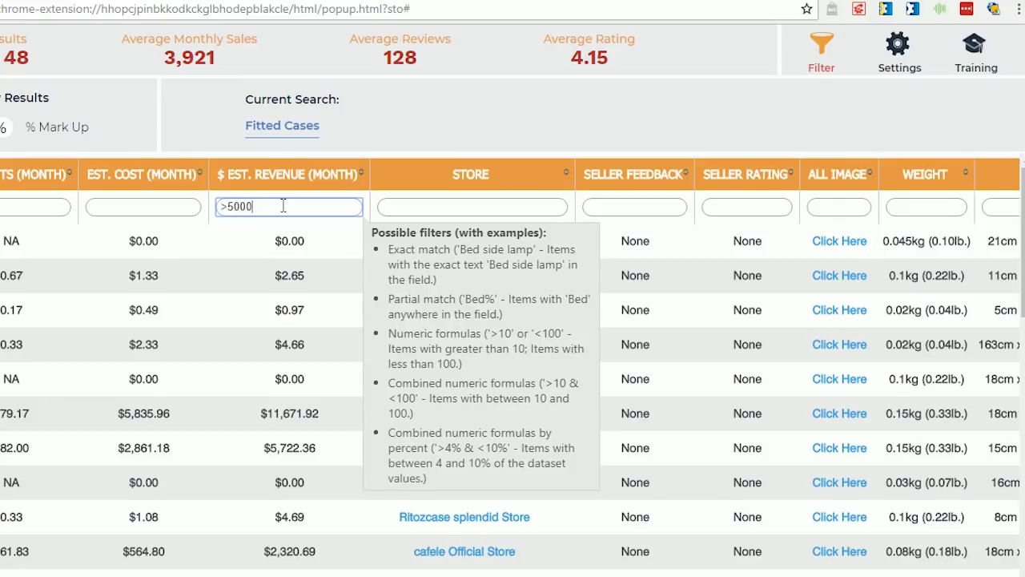
{"action": "scroll", "coordinate": [511, 358], "scroll_direction": "right", "scroll_amount": 10}
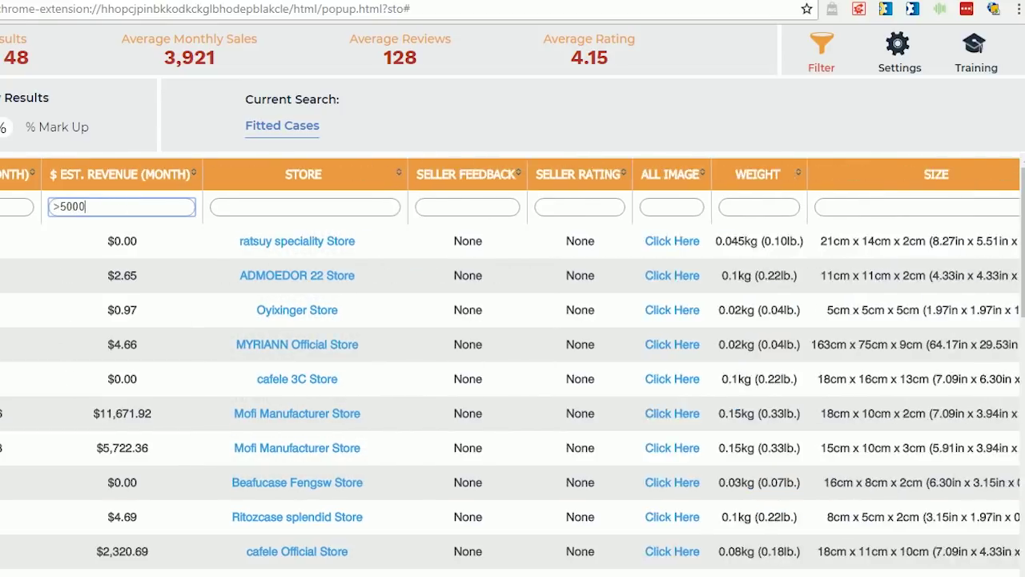
{"action": "left_click", "coordinate": [751, 207]}
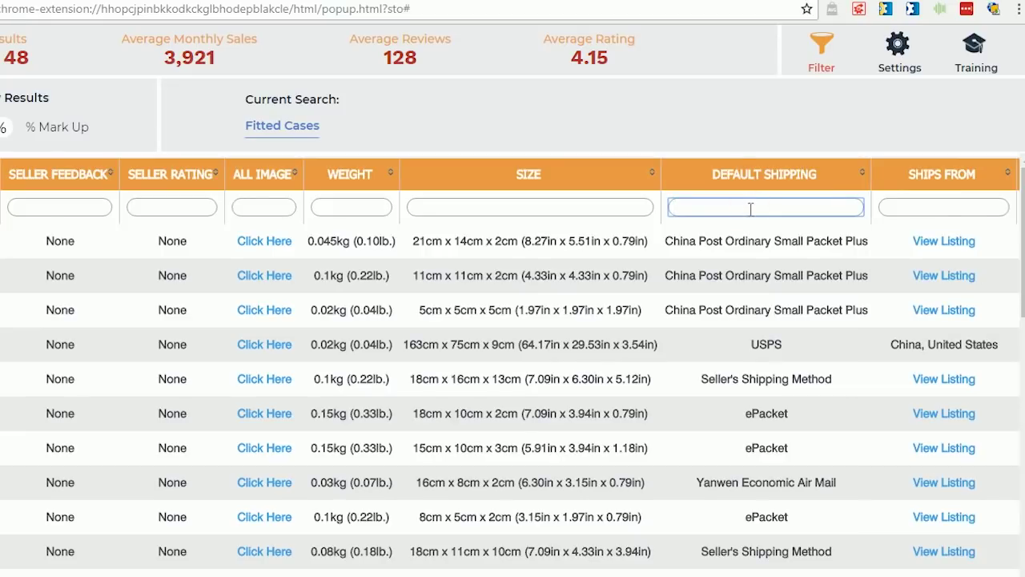
Filter the Fitted Cases results to products with >1000 reviews and look across the matching rows
{"action": "scroll", "coordinate": [510, 358], "scroll_direction": "left", "scroll_amount": 10}
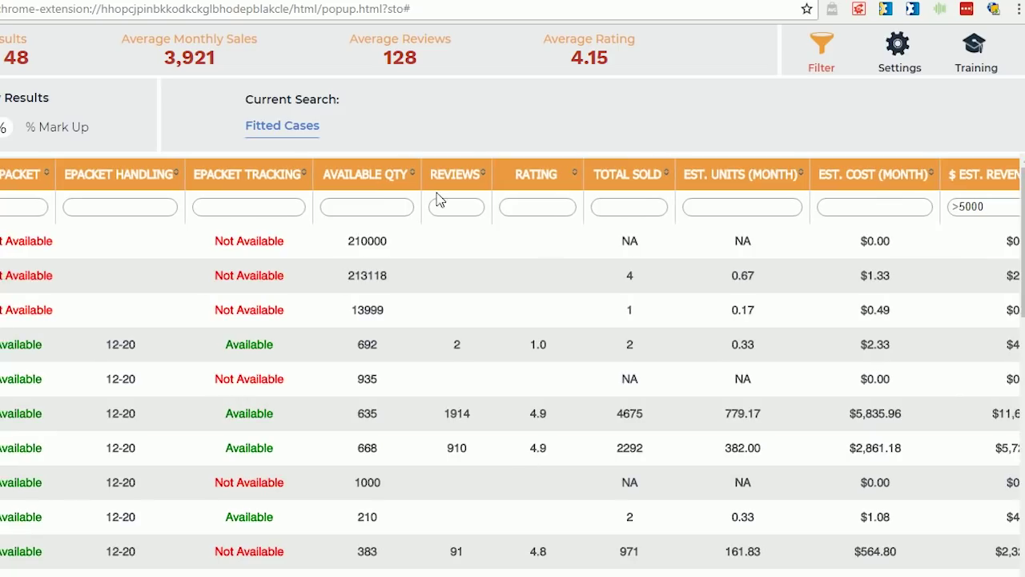
{"action": "left_click", "coordinate": [443, 206]}
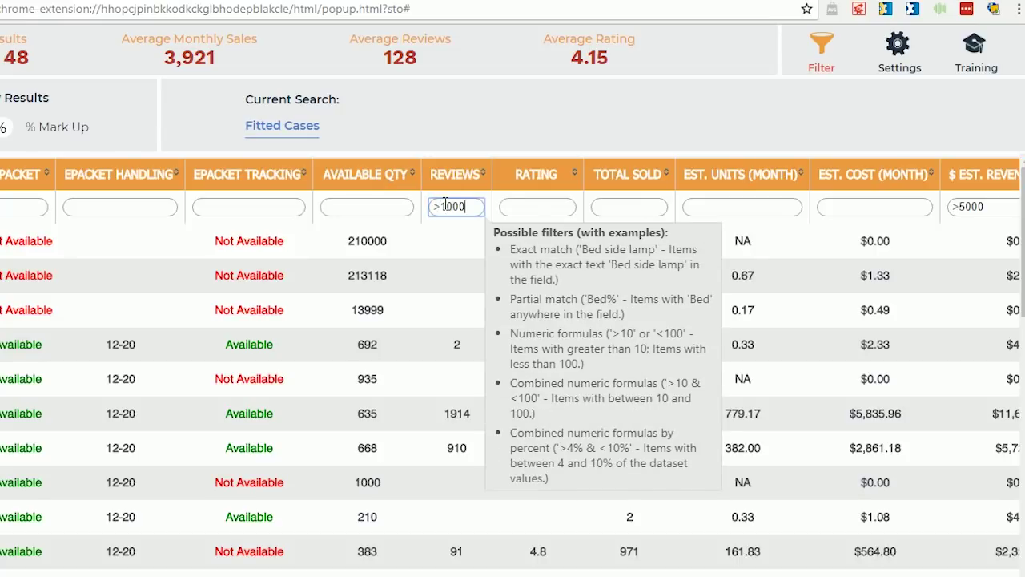
{"action": "key", "text": "Return"}
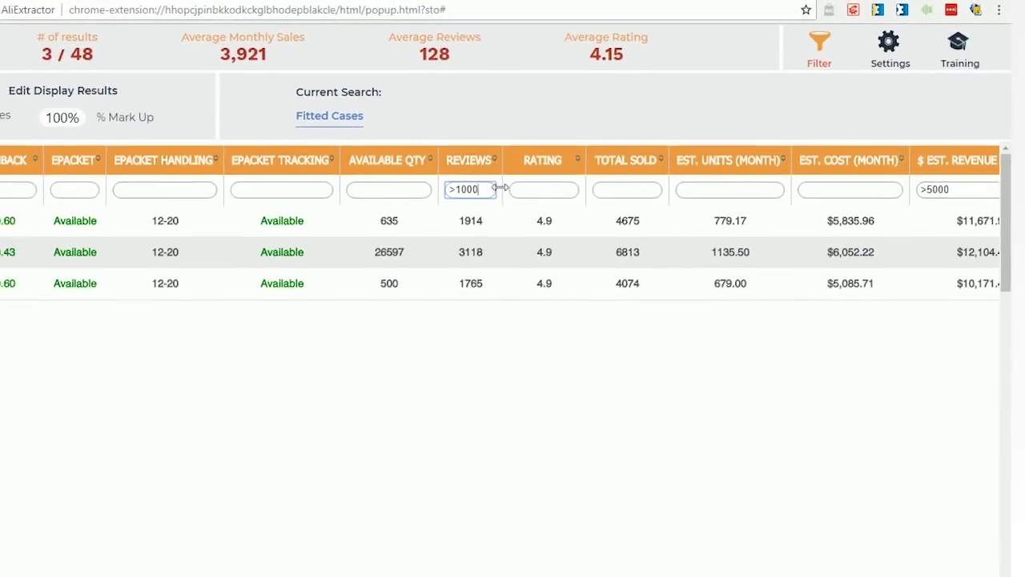
{"action": "left_click_drag", "start_coordinate": [529, 532], "coordinate": [668, 535]}
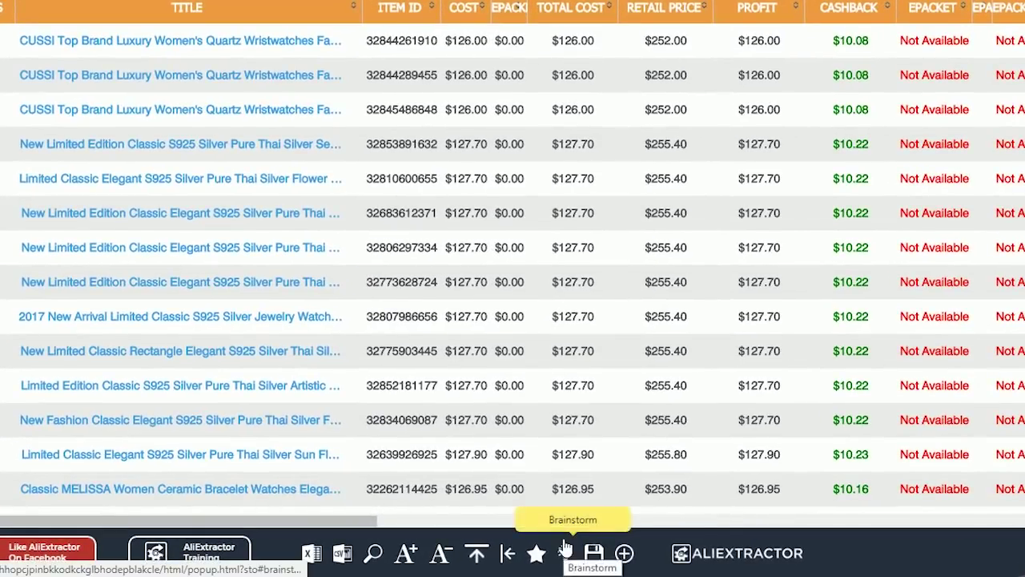
Open the Brainstorm keyword ideas from the Women's Bracelet Watches results and generate new product suggestions twice
{"action": "left_click", "coordinate": [566, 549]}
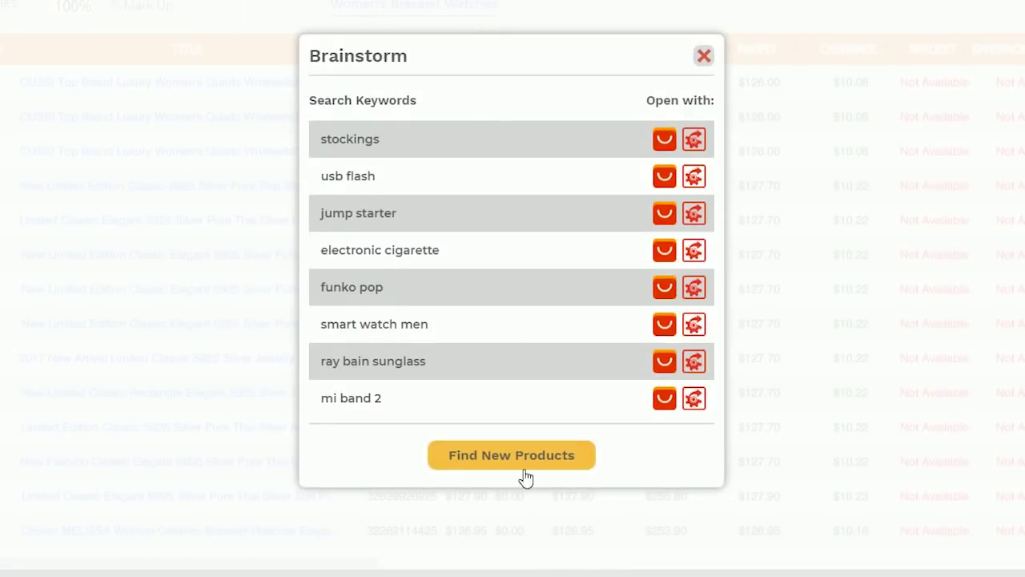
{"action": "left_click", "coordinate": [522, 458]}
{"action": "left_click", "coordinate": [522, 457]}
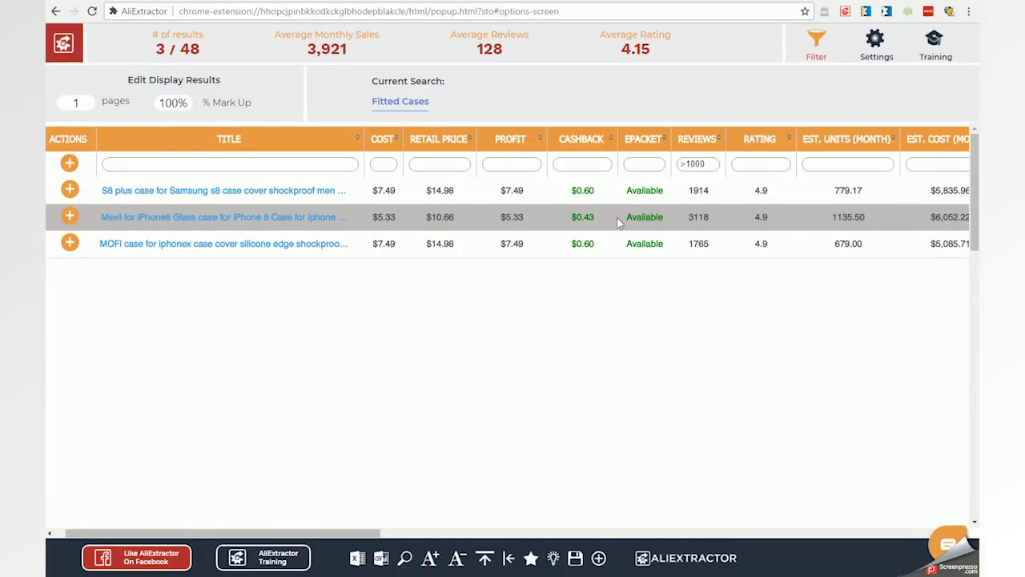
Calculate the net profit of the Msvii iPhone 8 glass case for 800 units per month at a 135% mark-up
{"action": "mouse_move", "coordinate": [69, 217]}
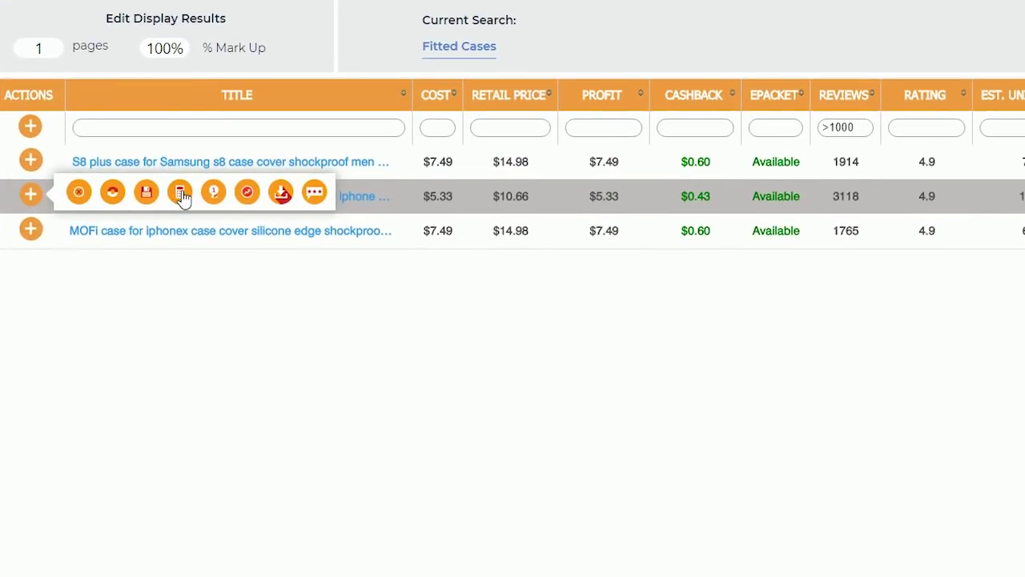
{"action": "left_click", "coordinate": [181, 193]}
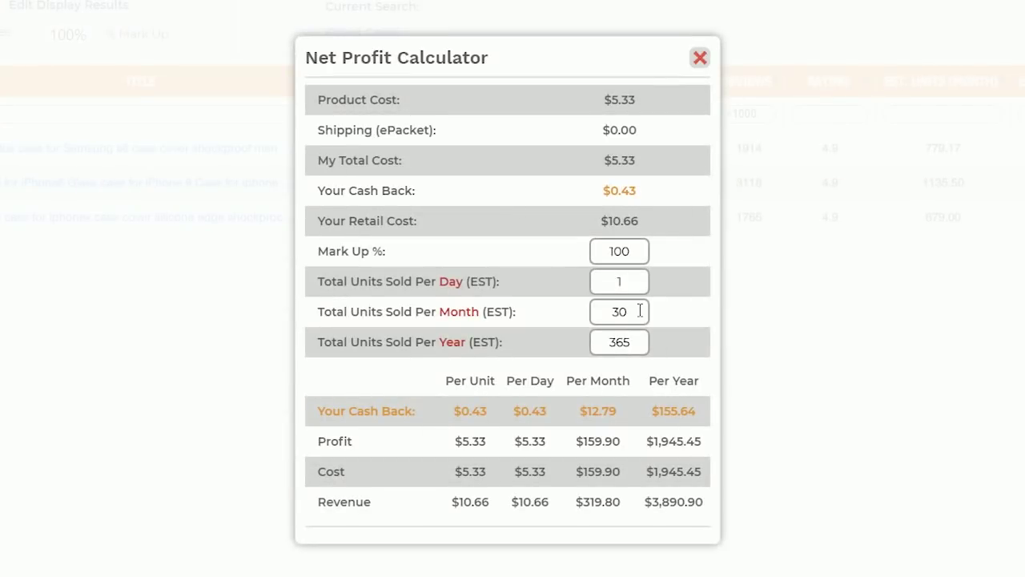
{"action": "type", "text": "800"}
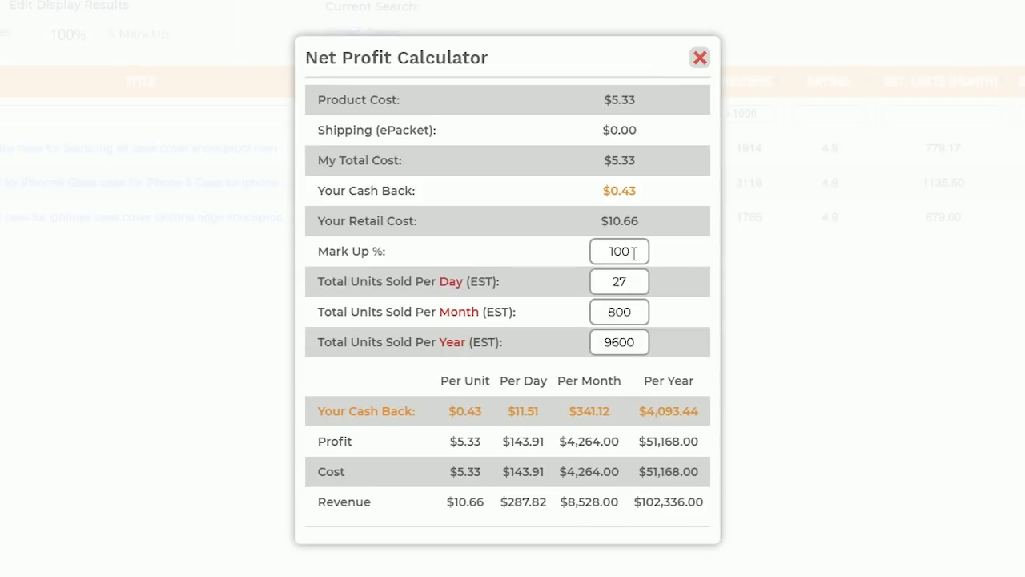
{"action": "left_click_drag", "start_coordinate": [633, 253], "coordinate": [549, 261]}
{"action": "type", "text": "135"}
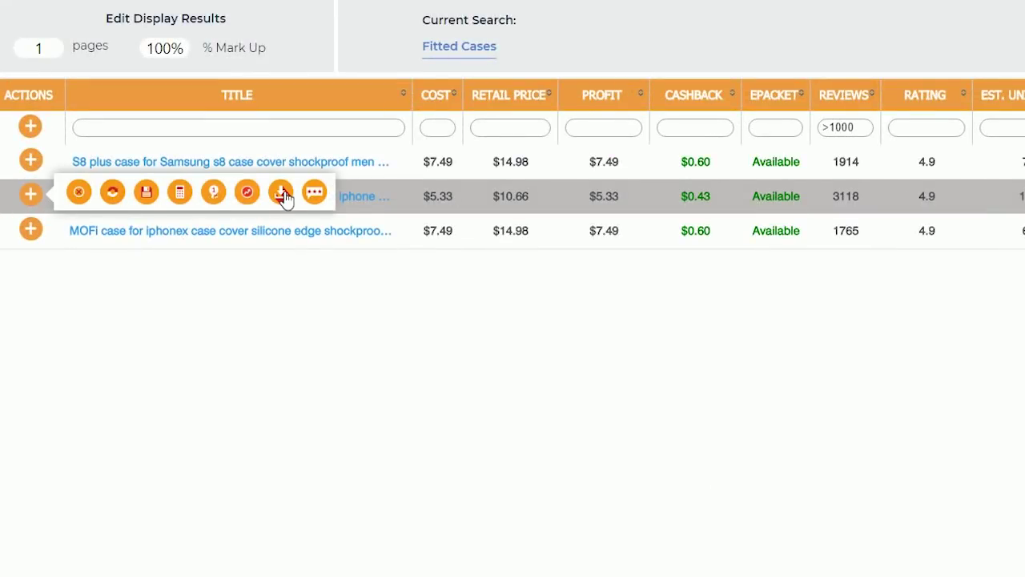
Download the Msvii case's product images as a zip file and open the downloaded contents
{"action": "left_click", "coordinate": [281, 193]}
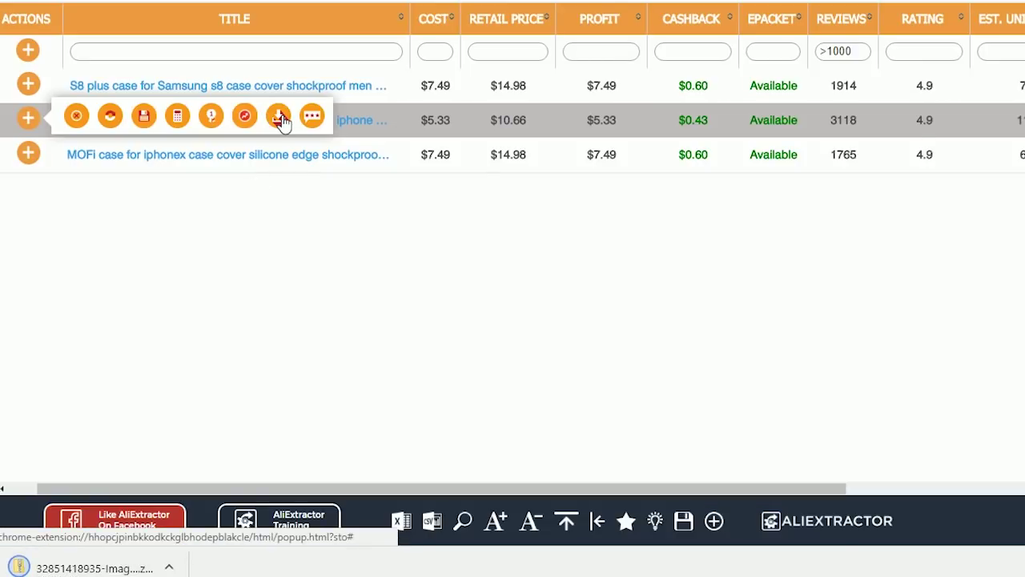
{"action": "left_click", "coordinate": [88, 567]}
{"action": "double_click", "coordinate": [303, 30]}
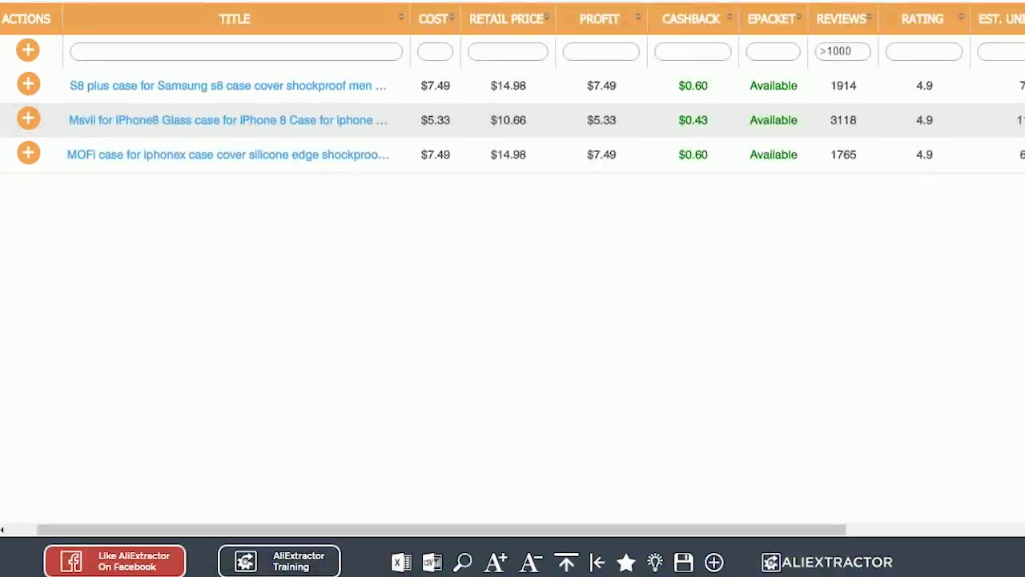
Download 10 pages of the Msvii case's reviews with pictures from my country, limited to All Positive and sorted by latest
{"action": "left_click", "coordinate": [28, 119]}
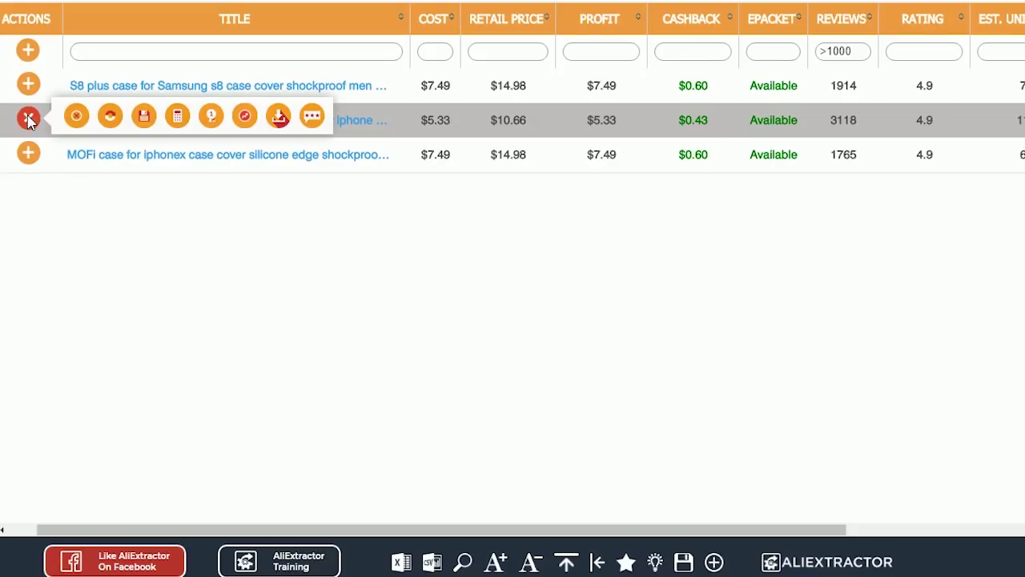
{"action": "left_click", "coordinate": [312, 117]}
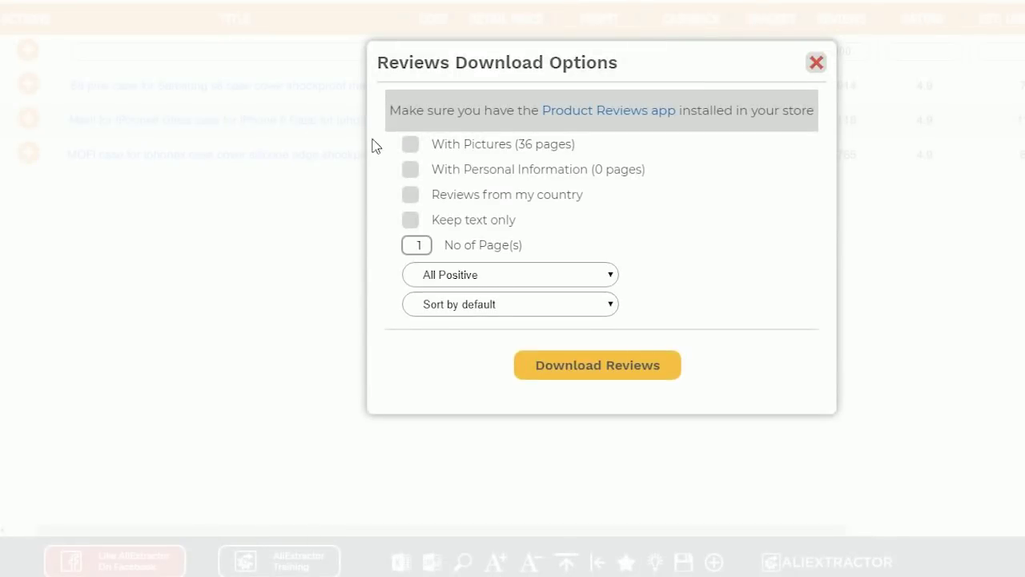
{"action": "left_click", "coordinate": [411, 200]}
{"action": "left_click", "coordinate": [464, 277]}
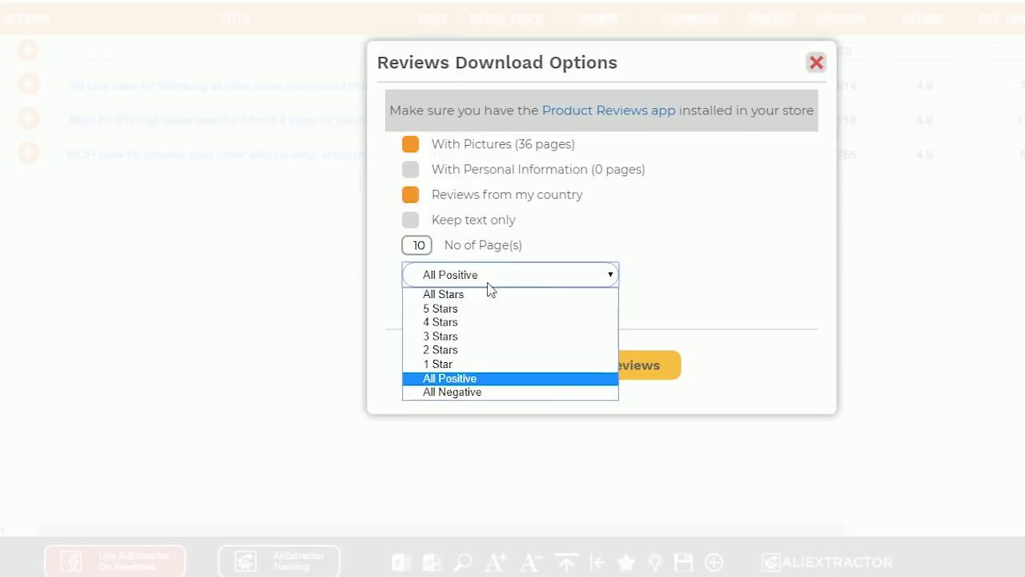
{"action": "left_click", "coordinate": [492, 377]}
{"action": "left_click", "coordinate": [528, 303]}
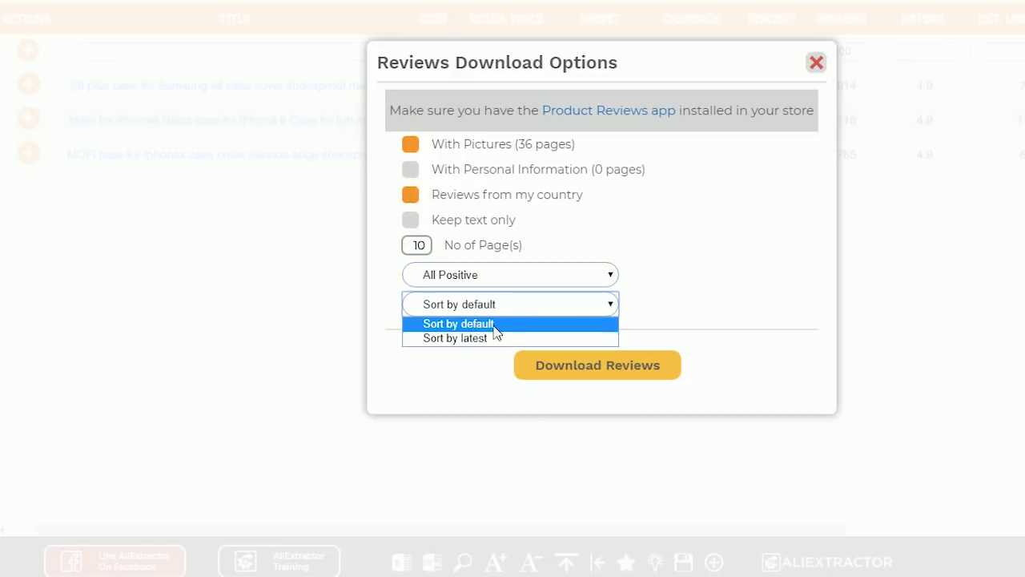
{"action": "left_click", "coordinate": [492, 335]}
{"action": "left_click", "coordinate": [621, 370]}
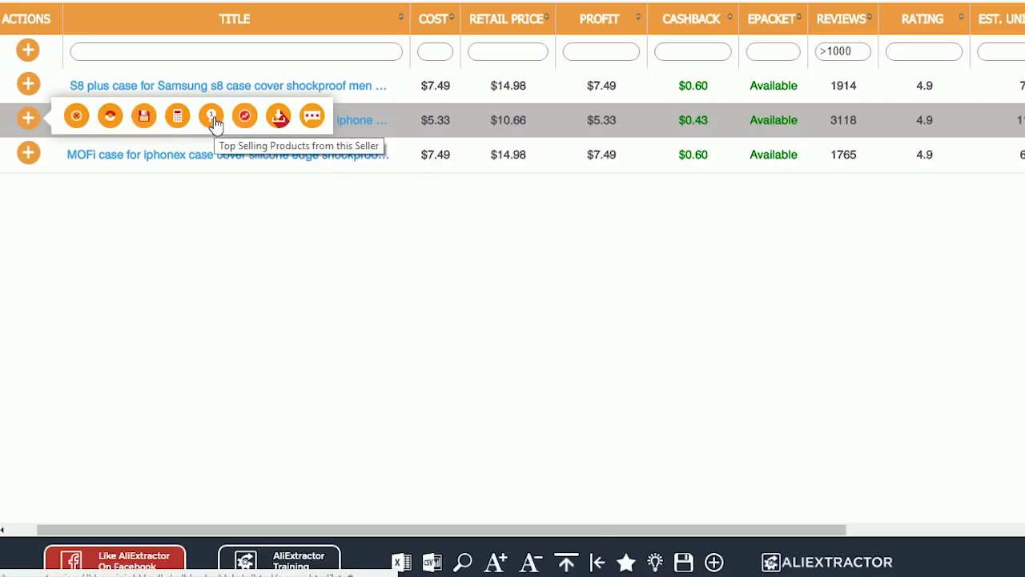
View the top selling products from the Msvii case's seller and add the case to favorites
{"action": "left_click", "coordinate": [212, 119]}
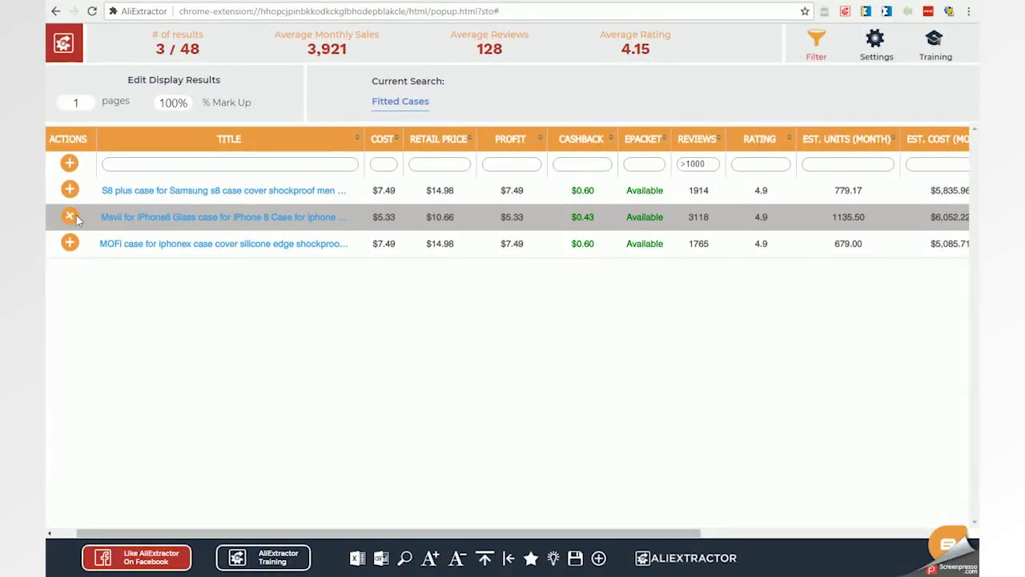
{"action": "left_click", "coordinate": [70, 216]}
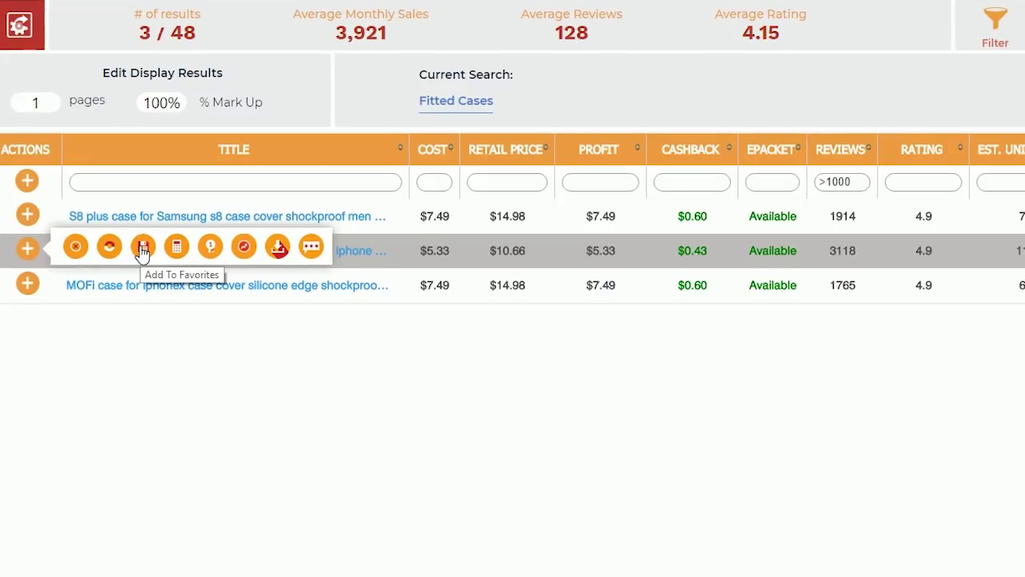
{"action": "left_click", "coordinate": [143, 247]}
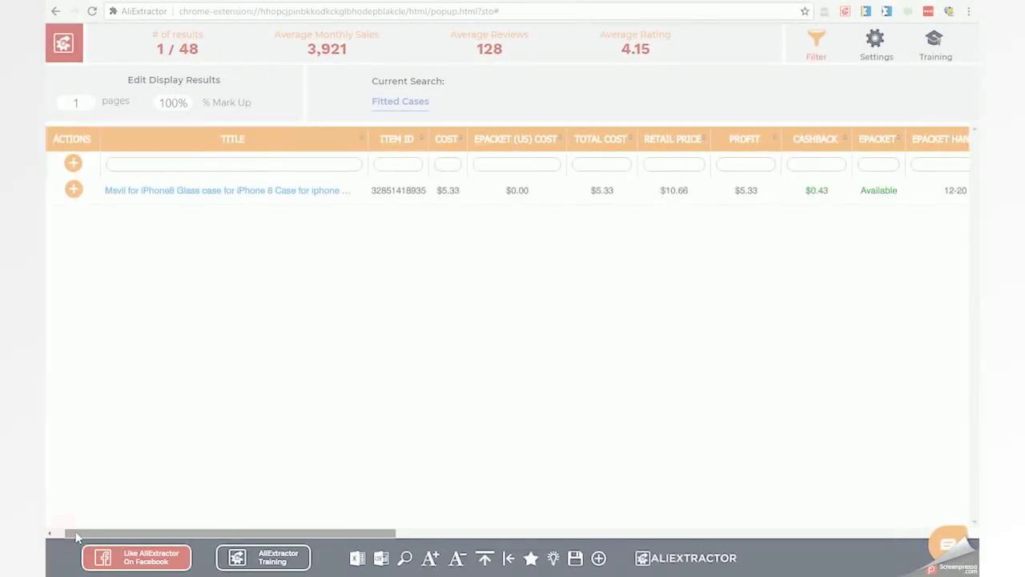
Open the image gallery of the Msvii case and browse through its product pictures
{"action": "left_click_drag", "start_coordinate": [62, 533], "coordinate": [771, 549]}
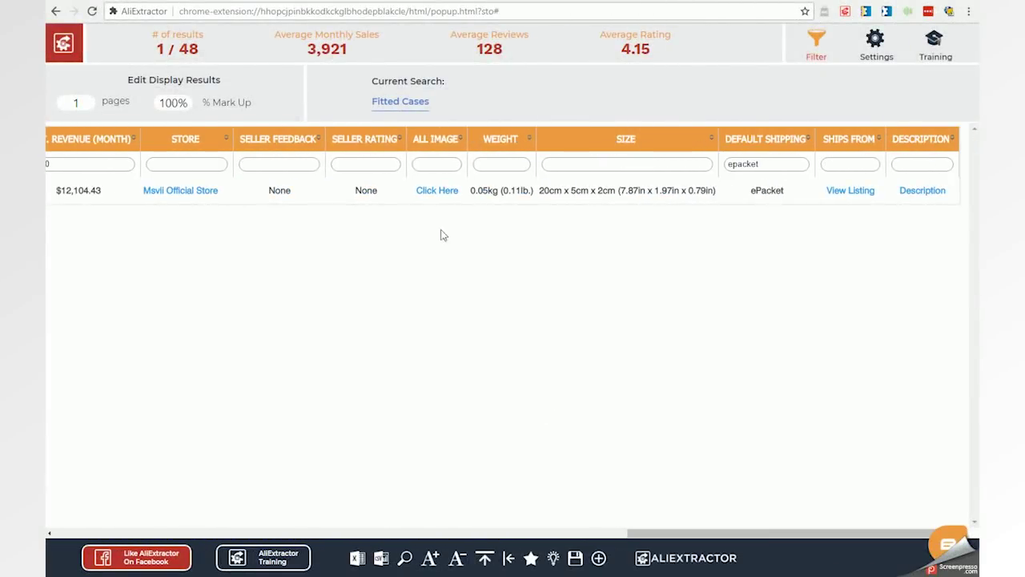
{"action": "left_click", "coordinate": [434, 192]}
{"action": "left_click", "coordinate": [630, 320]}
{"action": "left_click", "coordinate": [629, 320]}
{"action": "left_click", "coordinate": [630, 320]}
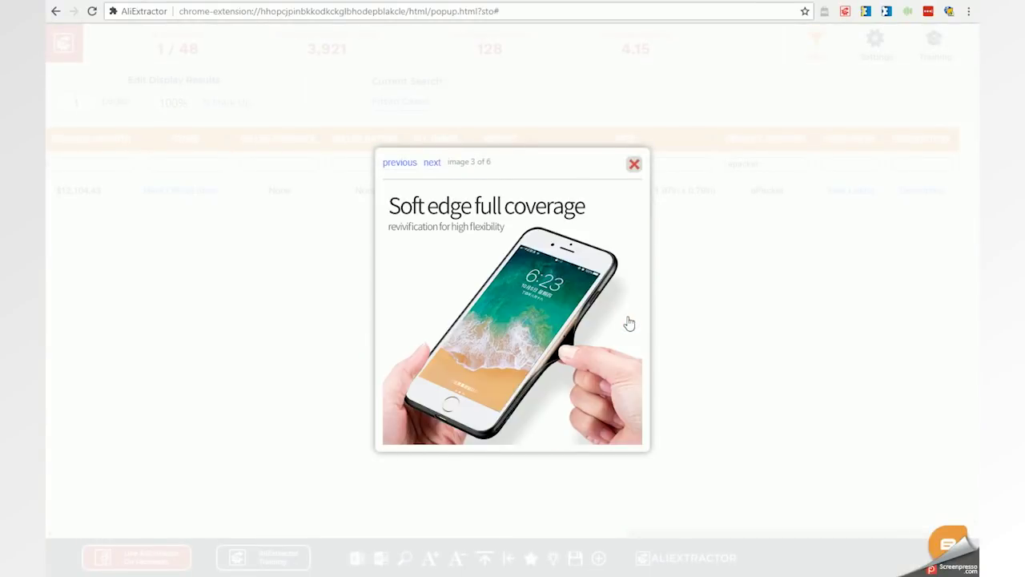
{"action": "left_click", "coordinate": [630, 322]}
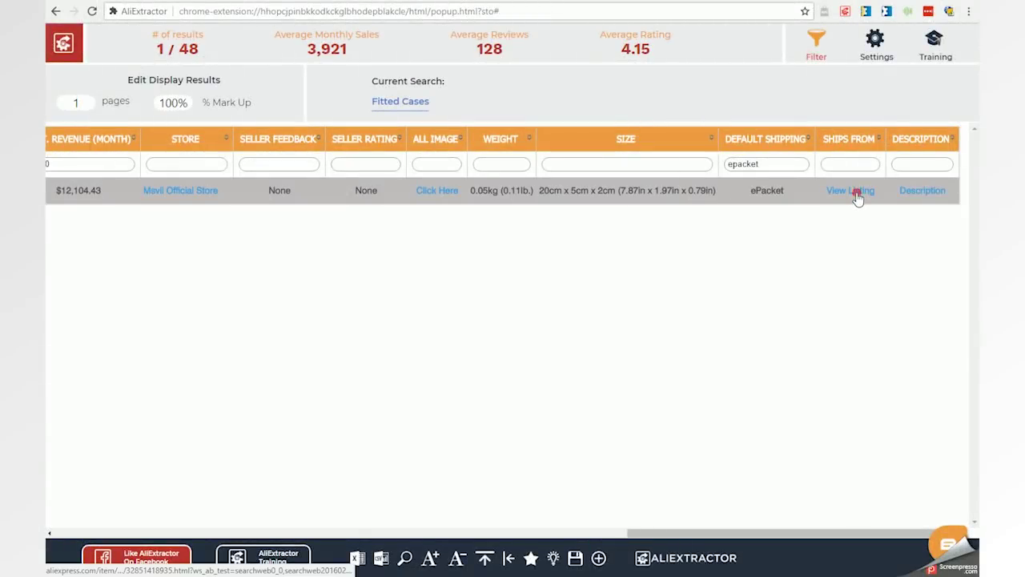
Open the Msvii case's original AliExpress listing and look through the product page
{"action": "left_click", "coordinate": [856, 192]}
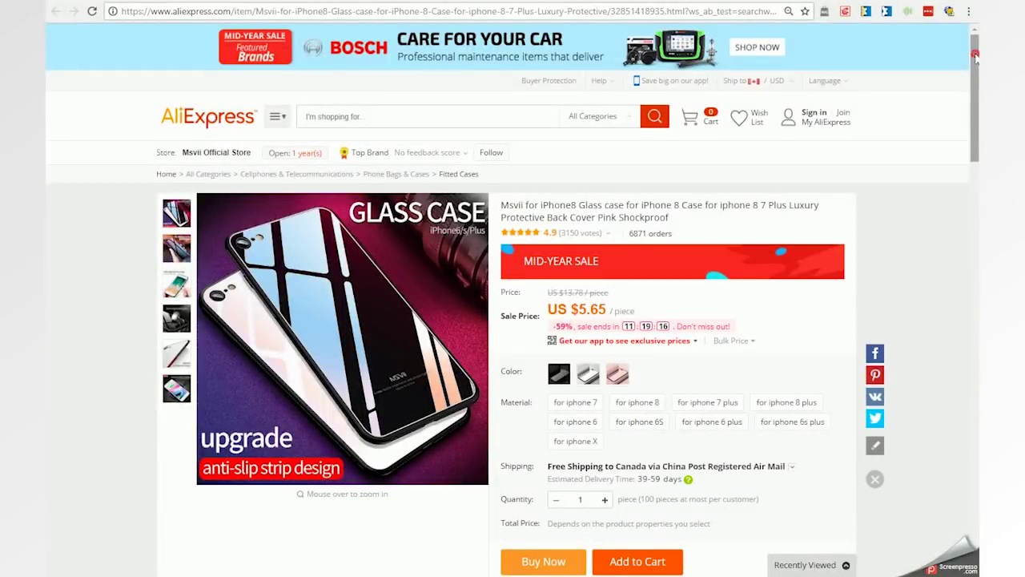
{"action": "scroll", "coordinate": [976, 54], "scroll_direction": "down", "scroll_amount": 5}
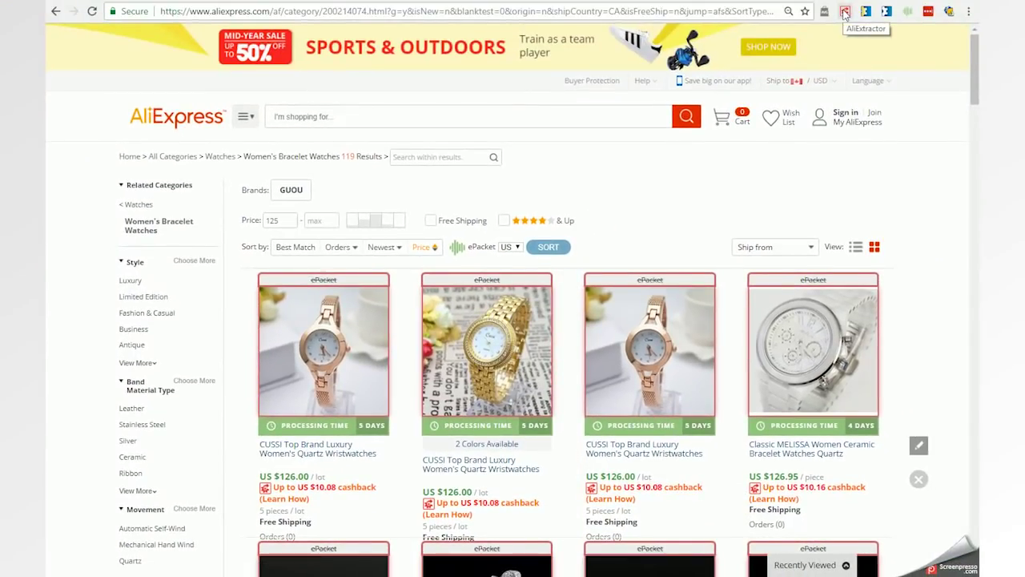
Extract the products of the Women's Bracelet Watches category page with AliExtractor
{"action": "left_click", "coordinate": [844, 12]}
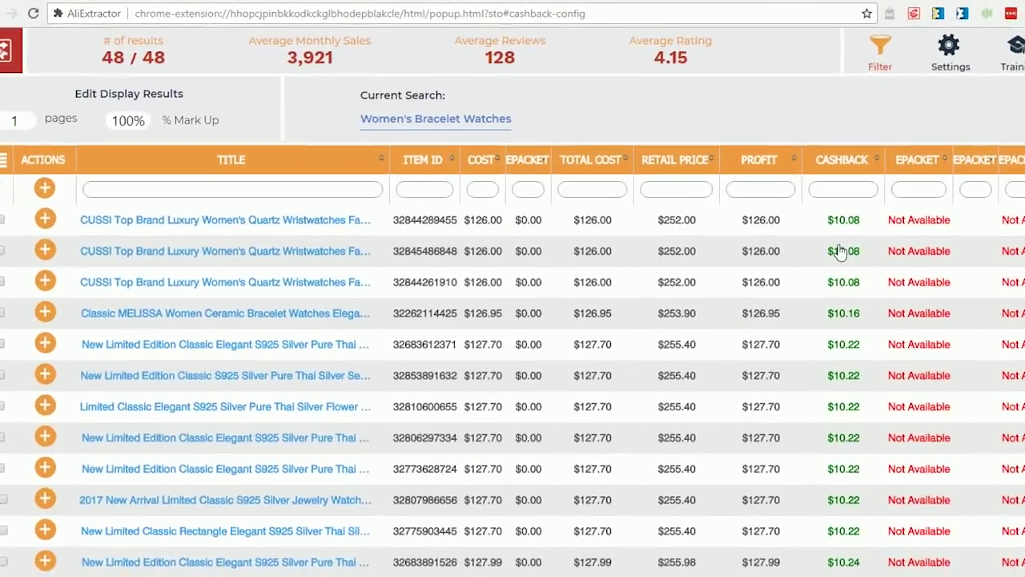